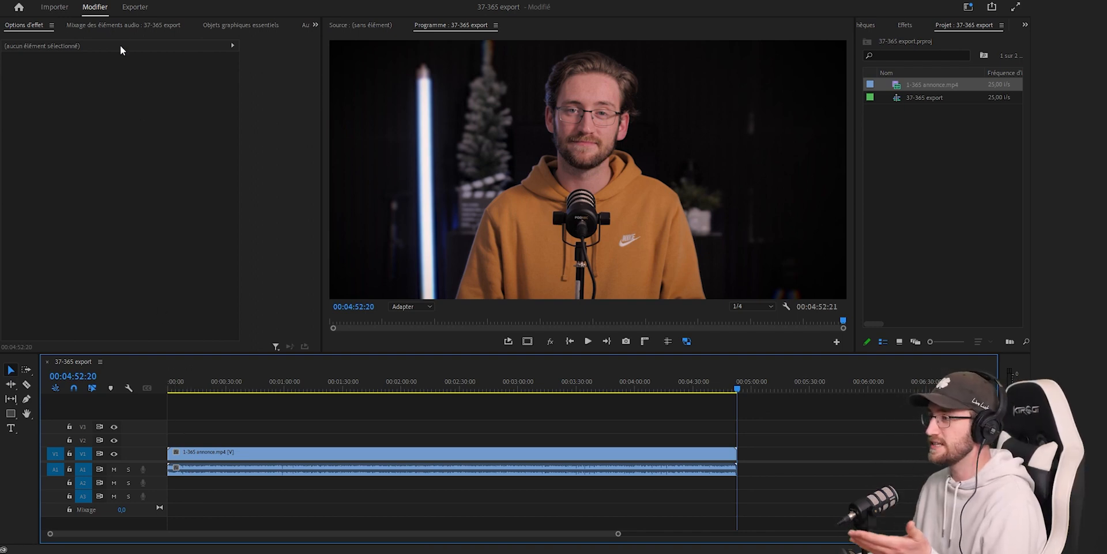
- Open the export settings for the 37-365 export sequence and choose H.264 as the format
{"action": "left_click", "coordinate": [131, 9]}
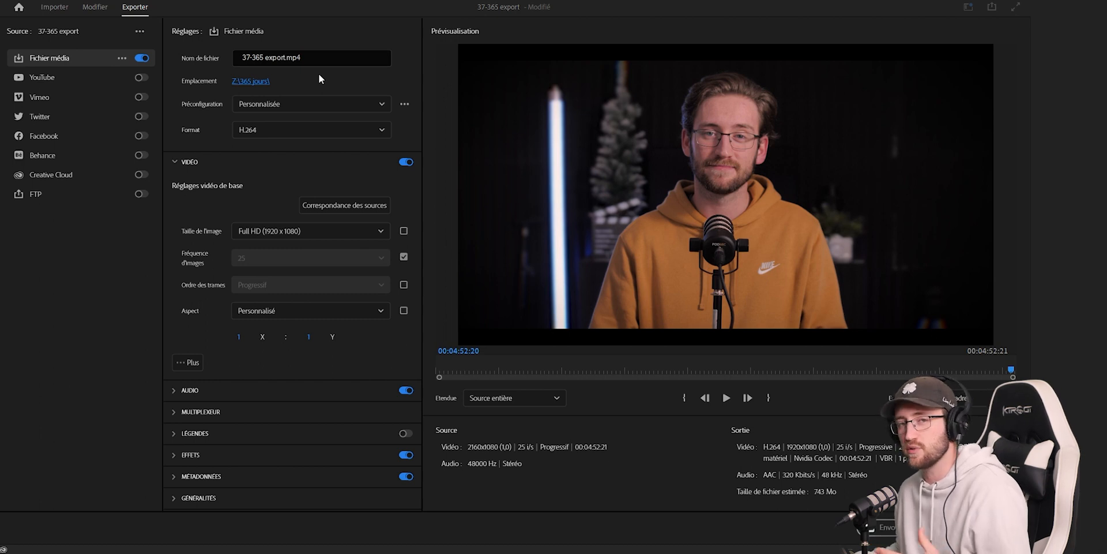
{"action": "left_click", "coordinate": [319, 106]}
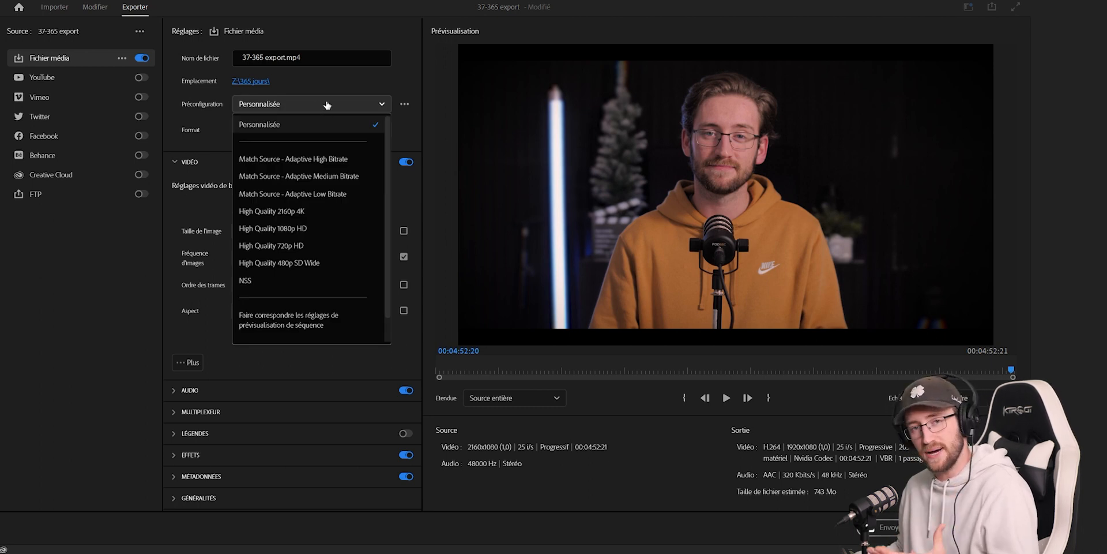
{"action": "left_click", "coordinate": [327, 105]}
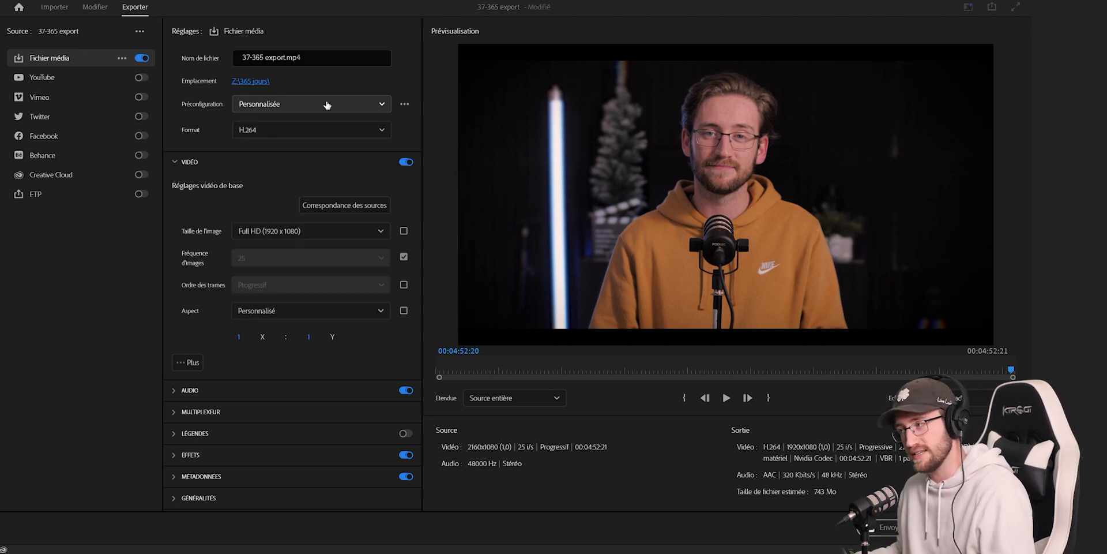
{"action": "left_click", "coordinate": [323, 128]}
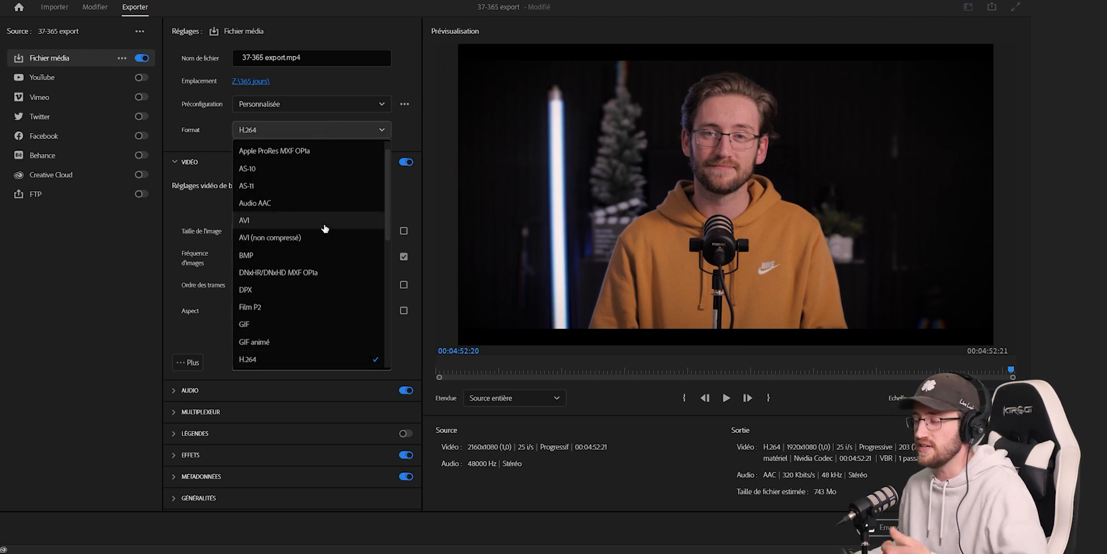
{"action": "scroll", "coordinate": [325, 228], "scroll_direction": "down", "scroll_amount": 5}
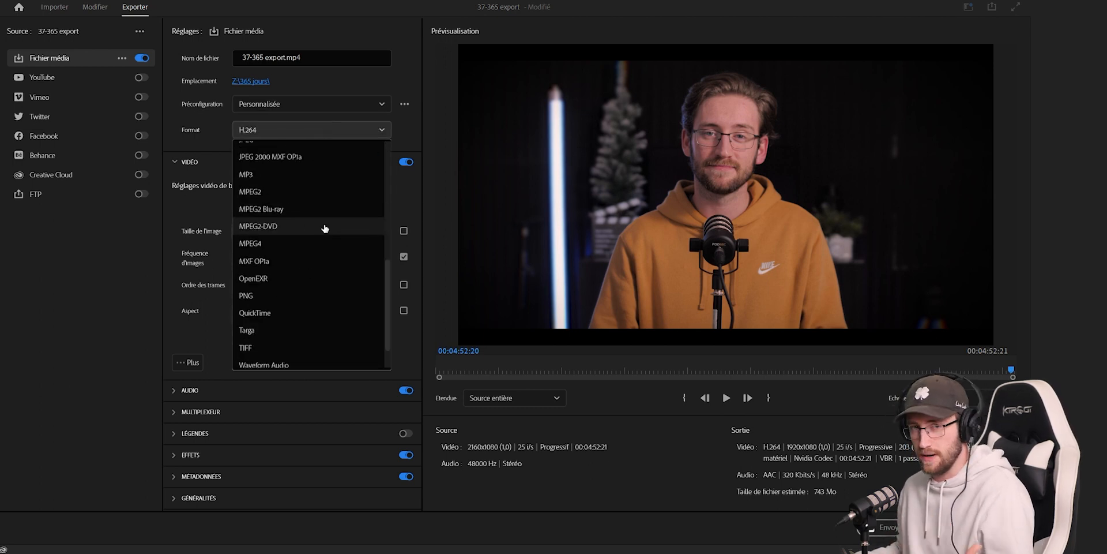
{"action": "scroll", "coordinate": [324, 227], "scroll_direction": "up", "scroll_amount": 2}
{"action": "scroll", "coordinate": [324, 227], "scroll_direction": "up", "scroll_amount": 2}
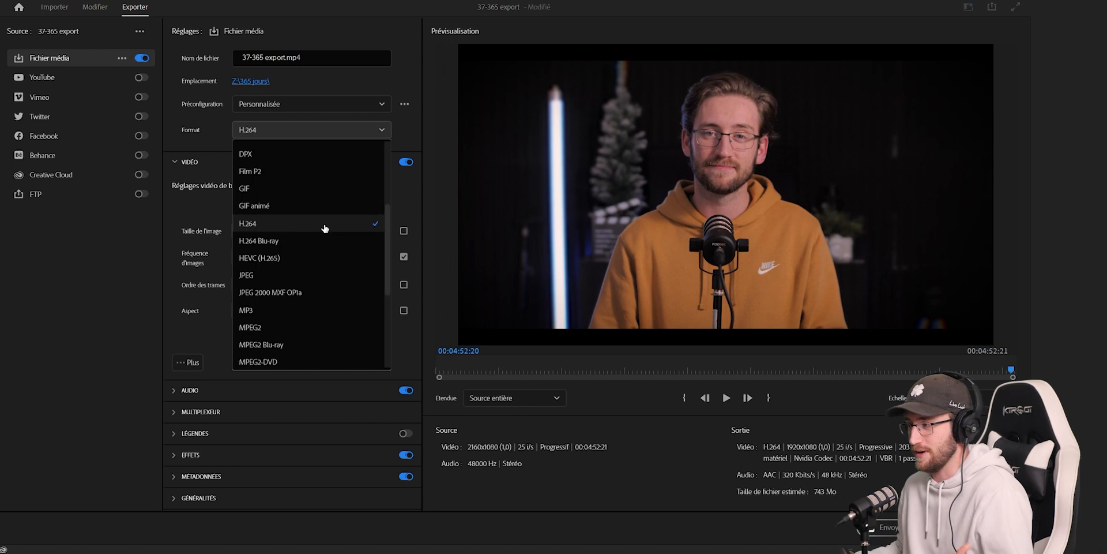
{"action": "left_click", "coordinate": [292, 228]}
- Apply the High Quality 1080p HD preset and review the export options for captions (Légendes)
{"action": "left_click", "coordinate": [282, 107]}
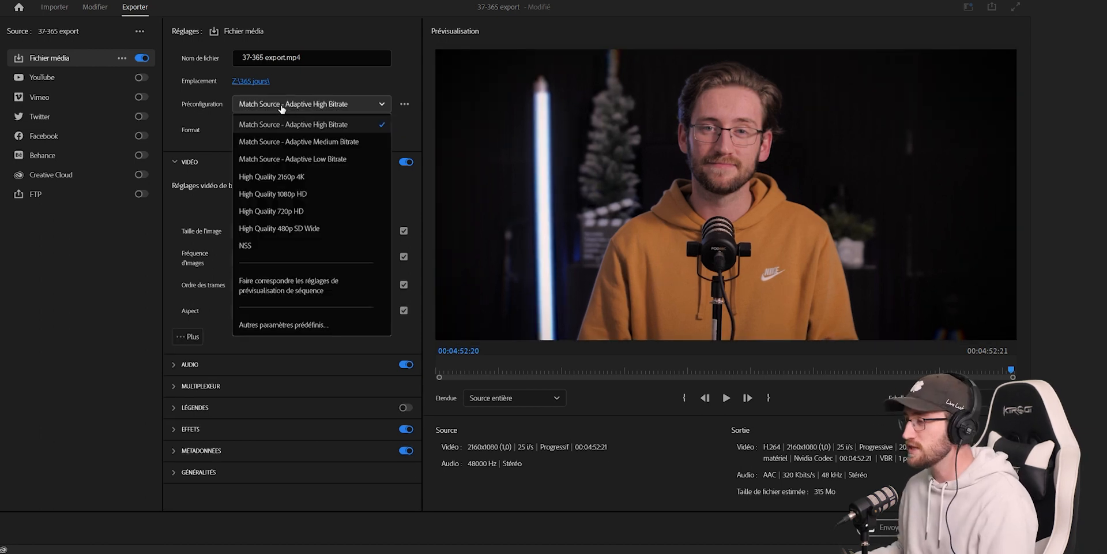
{"action": "left_click", "coordinate": [303, 194]}
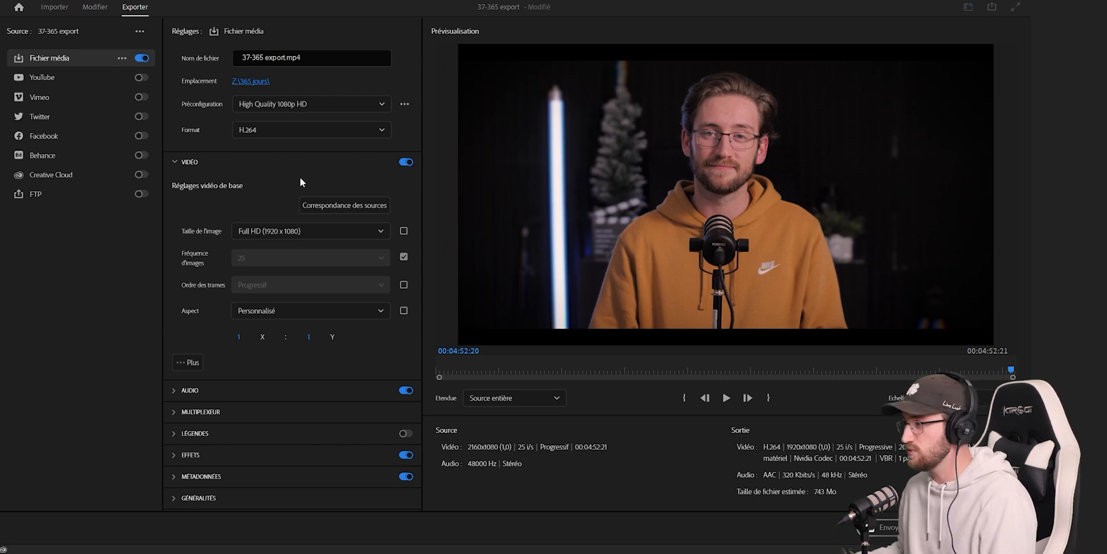
{"action": "left_click", "coordinate": [211, 166]}
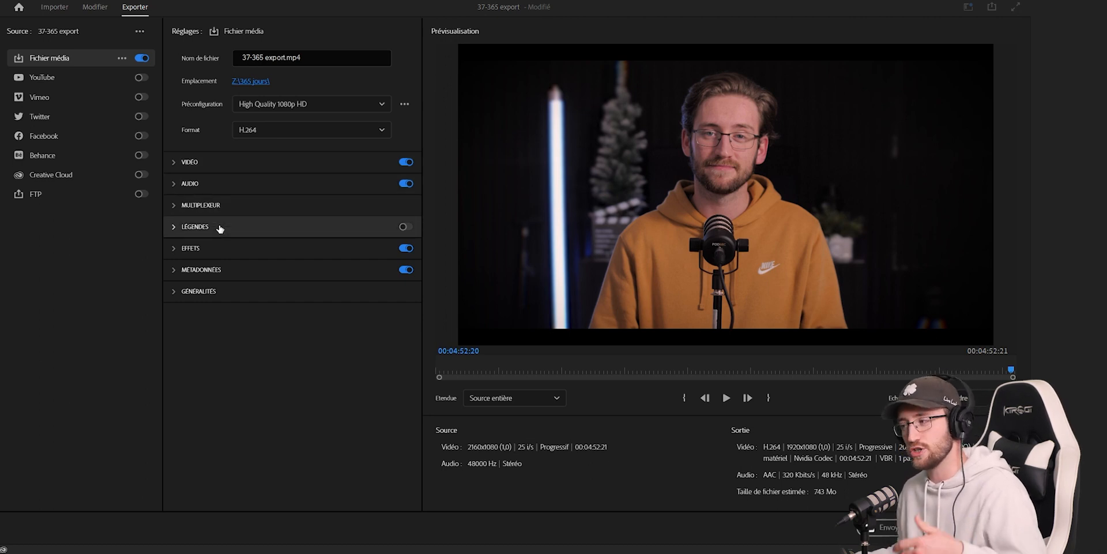
{"action": "left_click", "coordinate": [175, 226]}
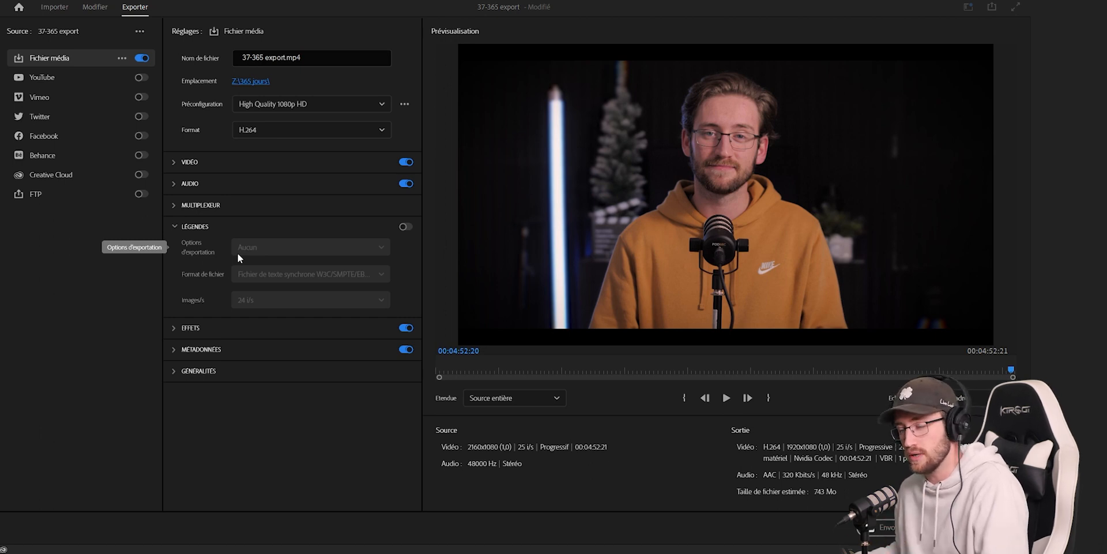
{"action": "left_click", "coordinate": [193, 226]}
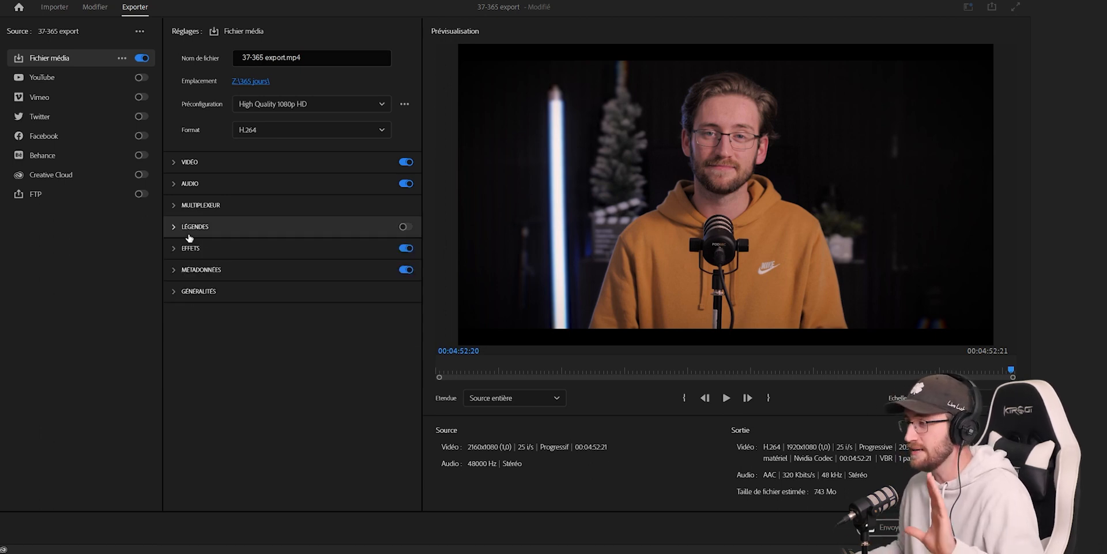
{"action": "left_click", "coordinate": [182, 166]}
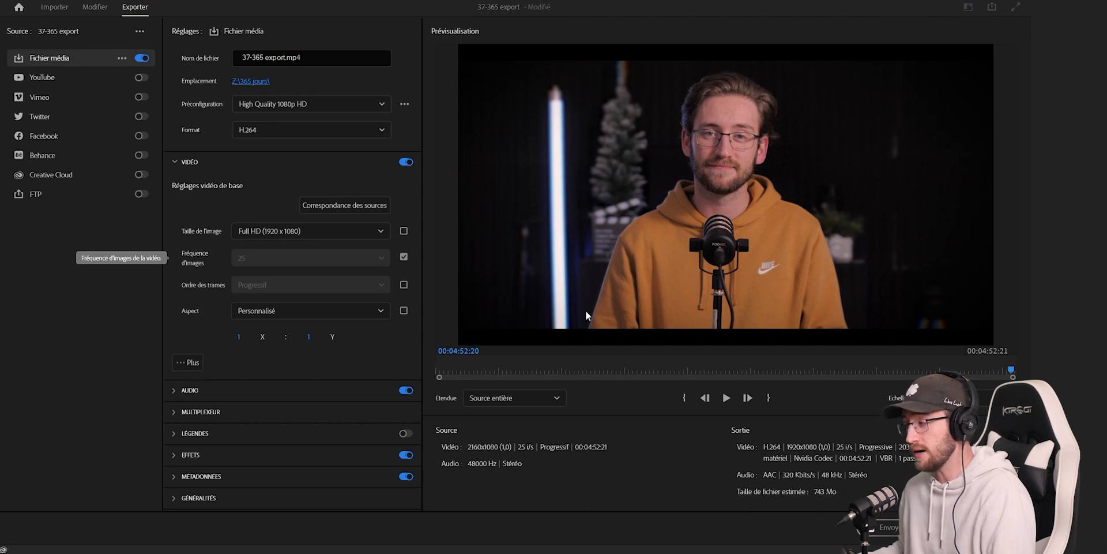
- Match the basic video settings to the source and review the available frame rates, keeping the frame rate matched to the source
{"action": "left_click", "coordinate": [357, 209]}
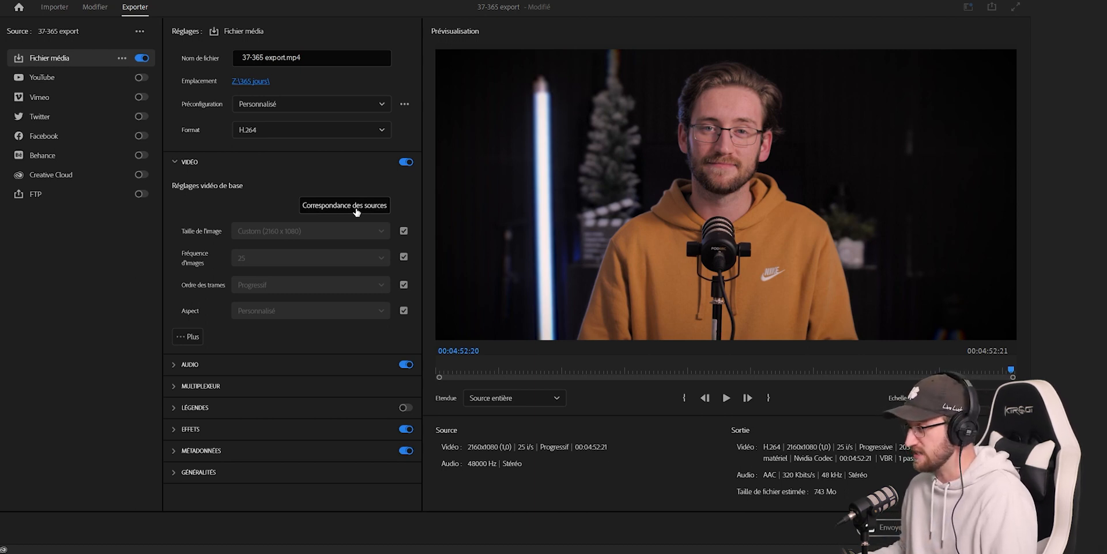
{"action": "left_click", "coordinate": [403, 257]}
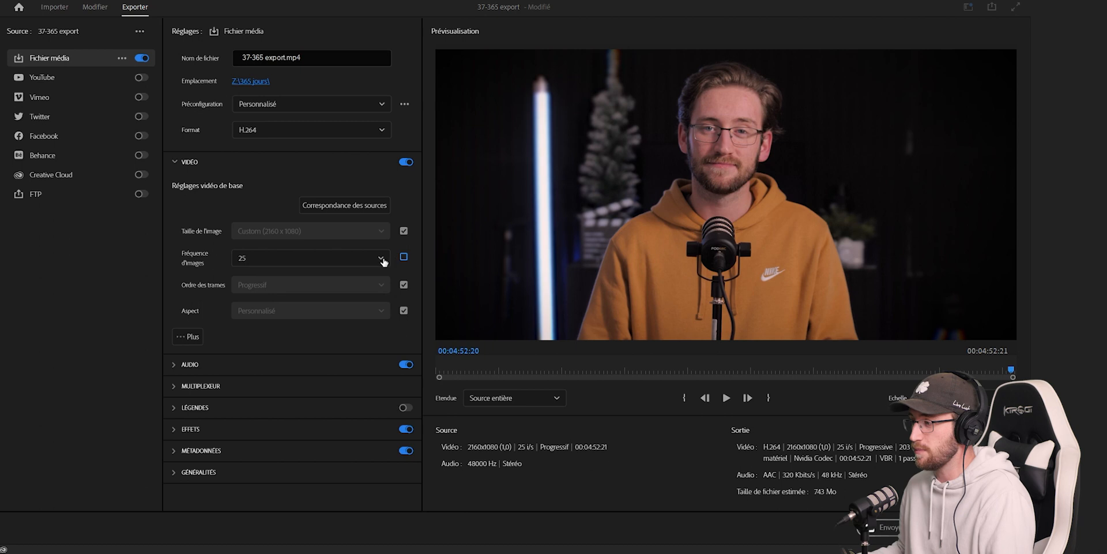
{"action": "left_click", "coordinate": [371, 263]}
{"action": "scroll", "coordinate": [323, 346], "scroll_direction": "down", "scroll_amount": 2}
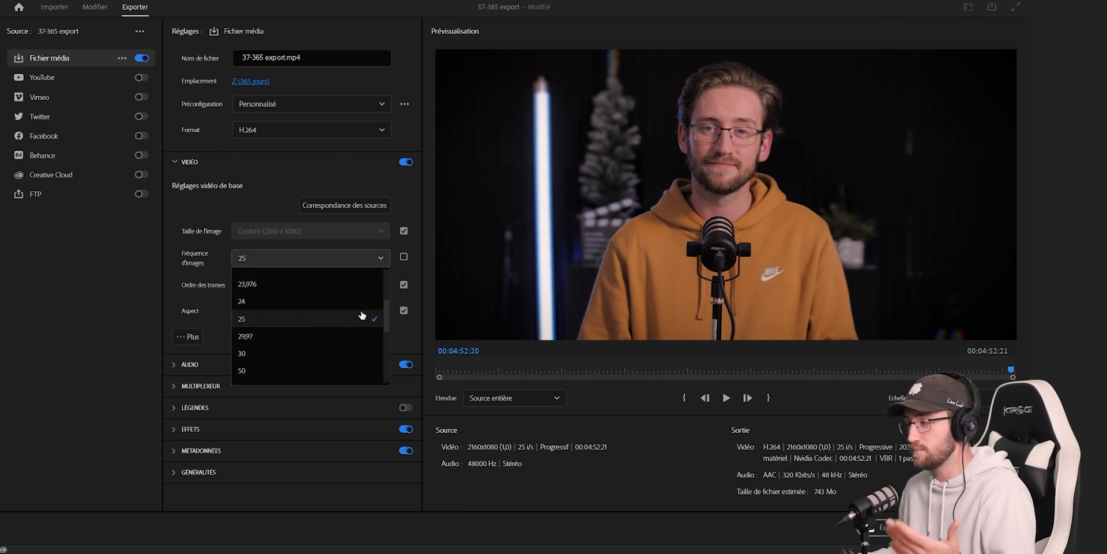
{"action": "left_click", "coordinate": [403, 258]}
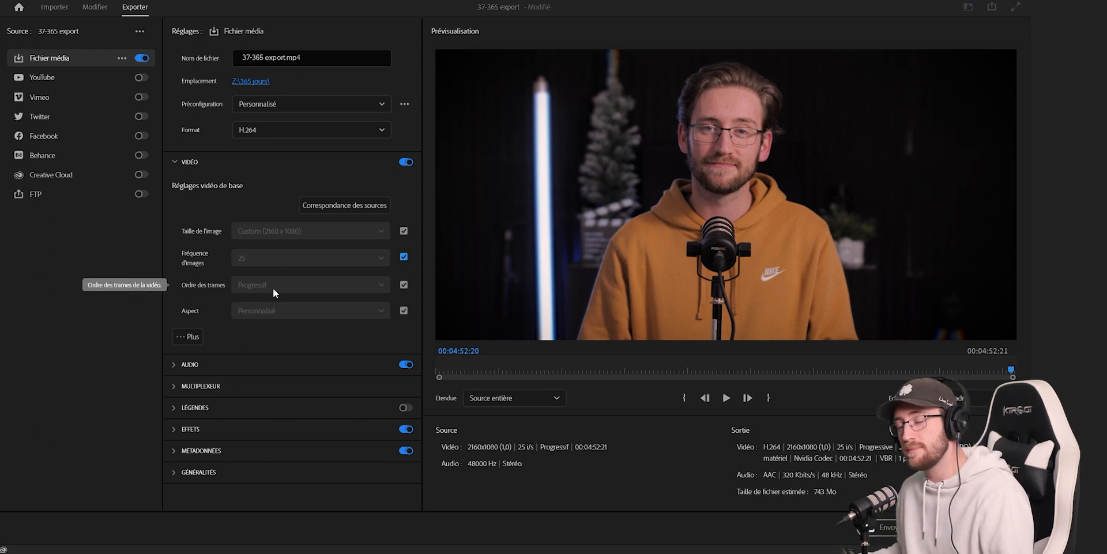
- Unlink the pixel aspect ratio from the source and set it to Pixels carrés (1,0)
{"action": "left_click", "coordinate": [404, 310]}
{"action": "left_click", "coordinate": [306, 312]}
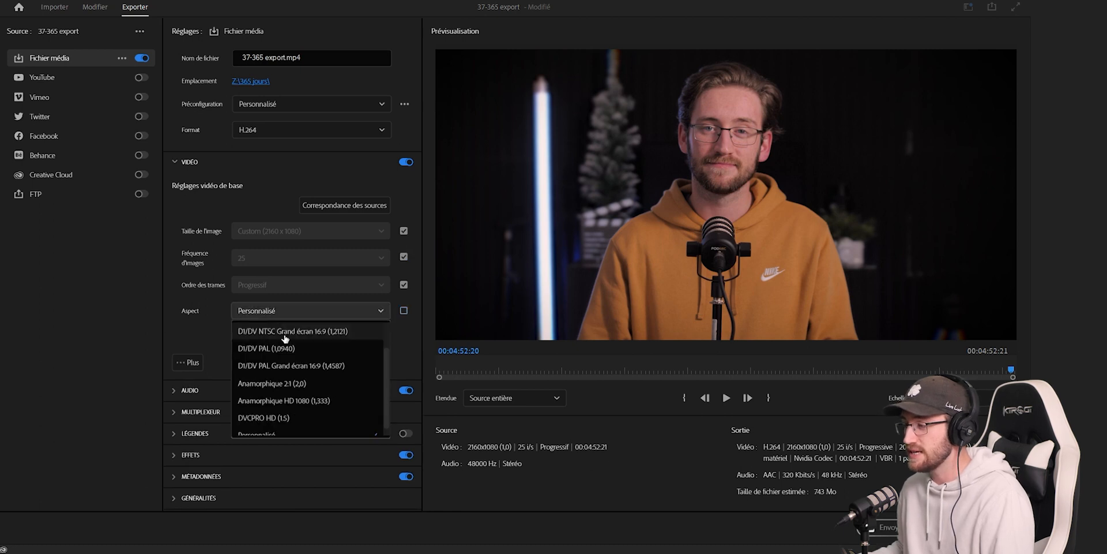
{"action": "scroll", "coordinate": [282, 334], "scroll_direction": "up", "scroll_amount": 2}
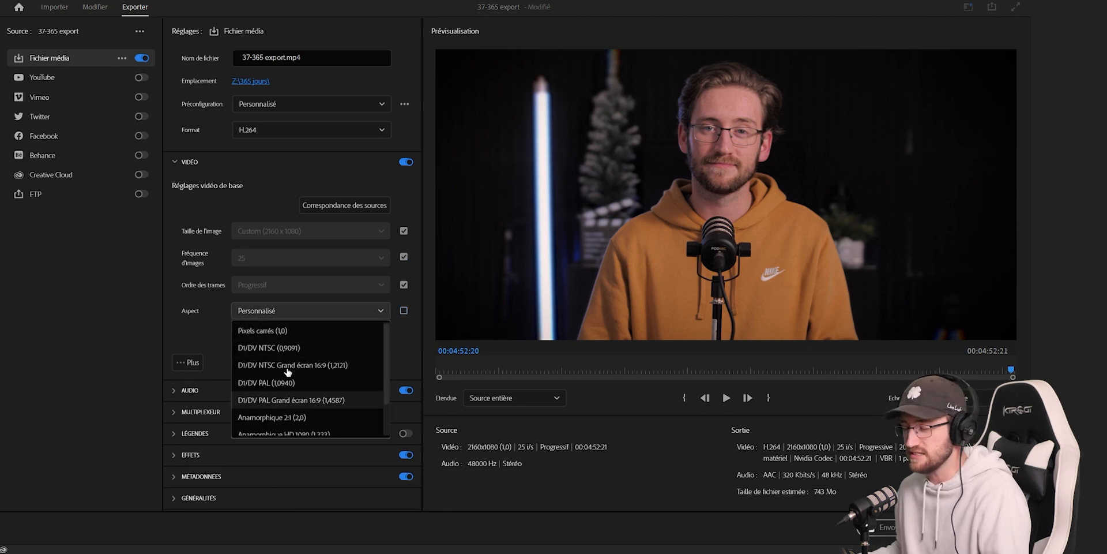
{"action": "left_click", "coordinate": [274, 334]}
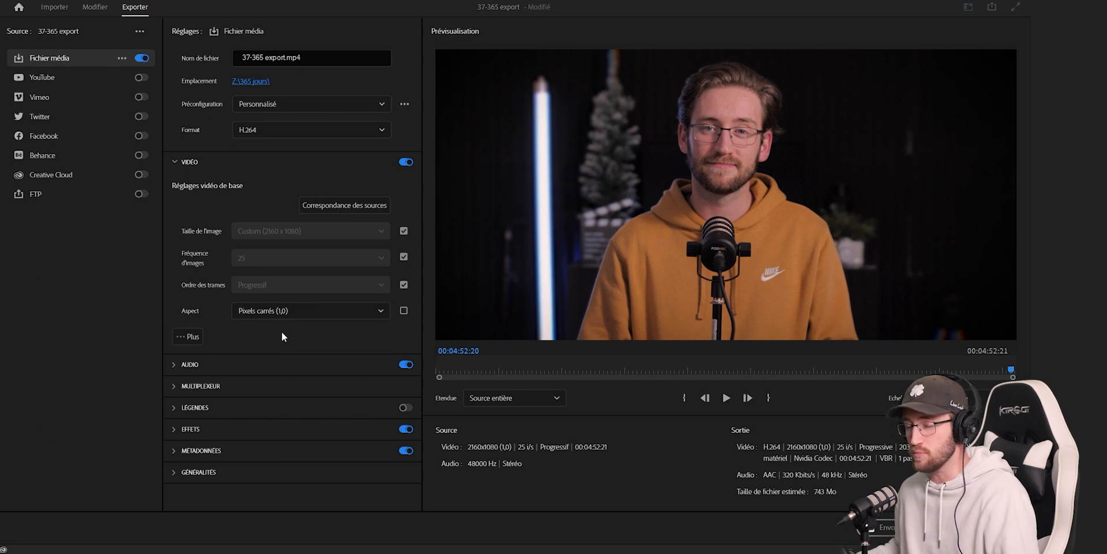
- Enable maximum-resolution rendering and maximum render quality in the additional video settings, leaving alpha-channel-only rendering off
{"action": "left_click", "coordinate": [194, 337]}
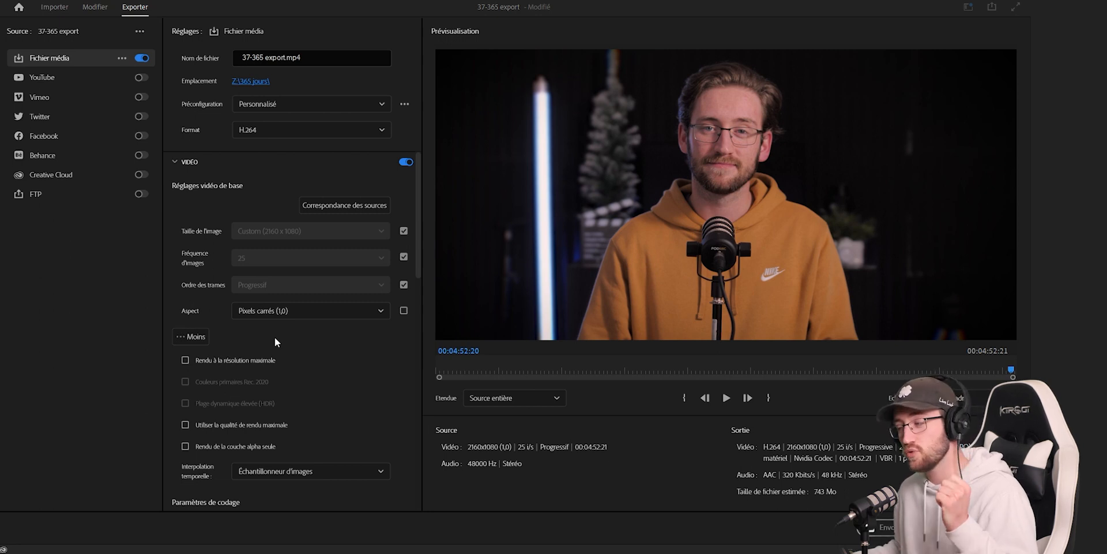
{"action": "left_click", "coordinate": [185, 360]}
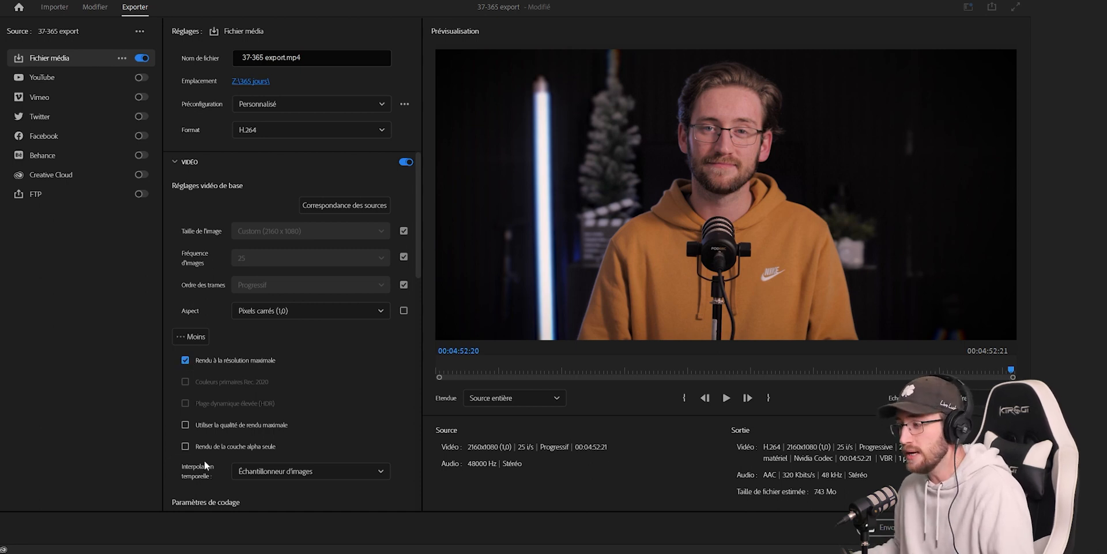
{"action": "left_click", "coordinate": [185, 425]}
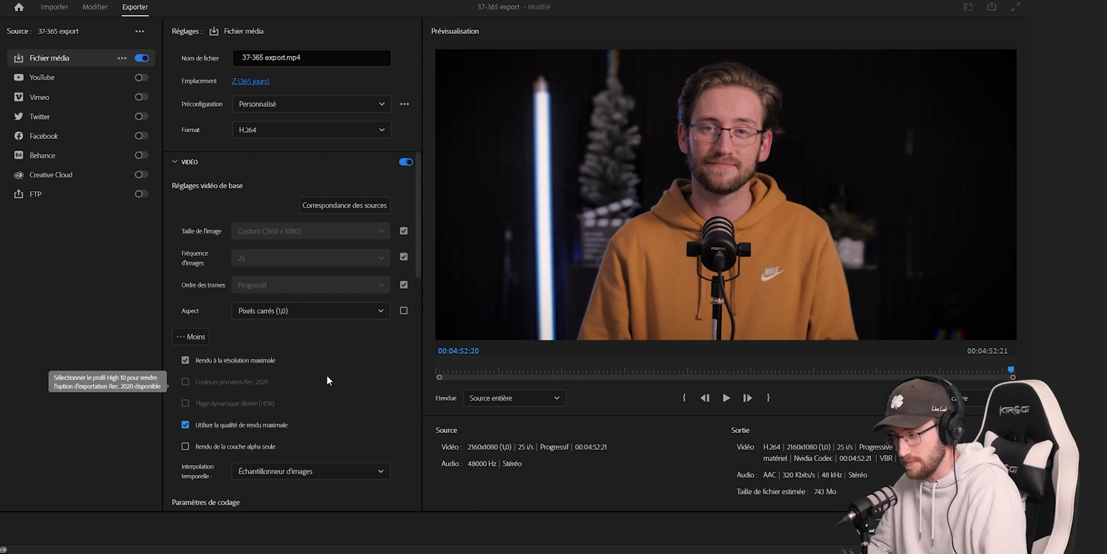
{"action": "left_click", "coordinate": [185, 446]}
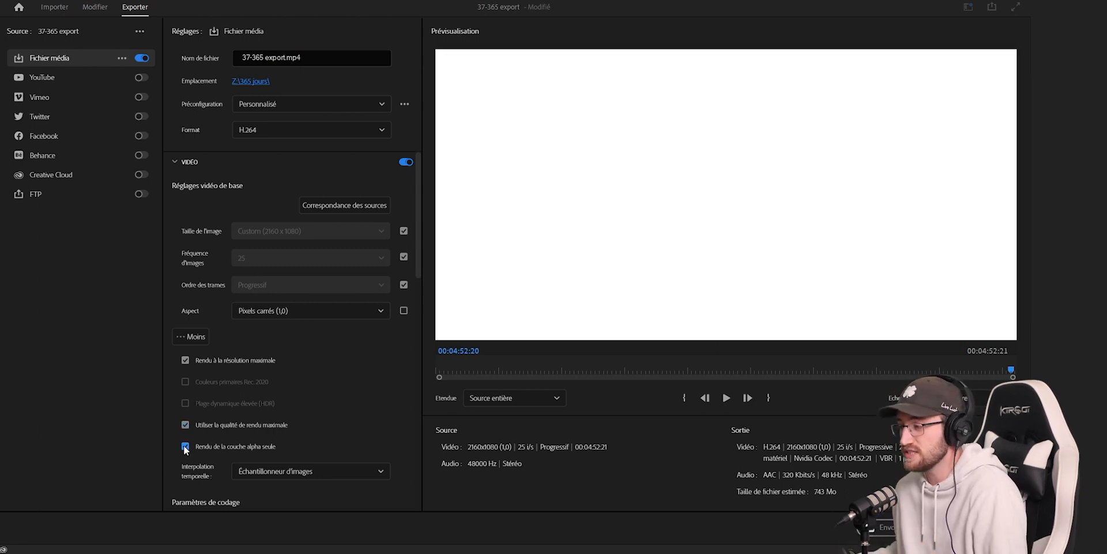
{"action": "left_click", "coordinate": [185, 447]}
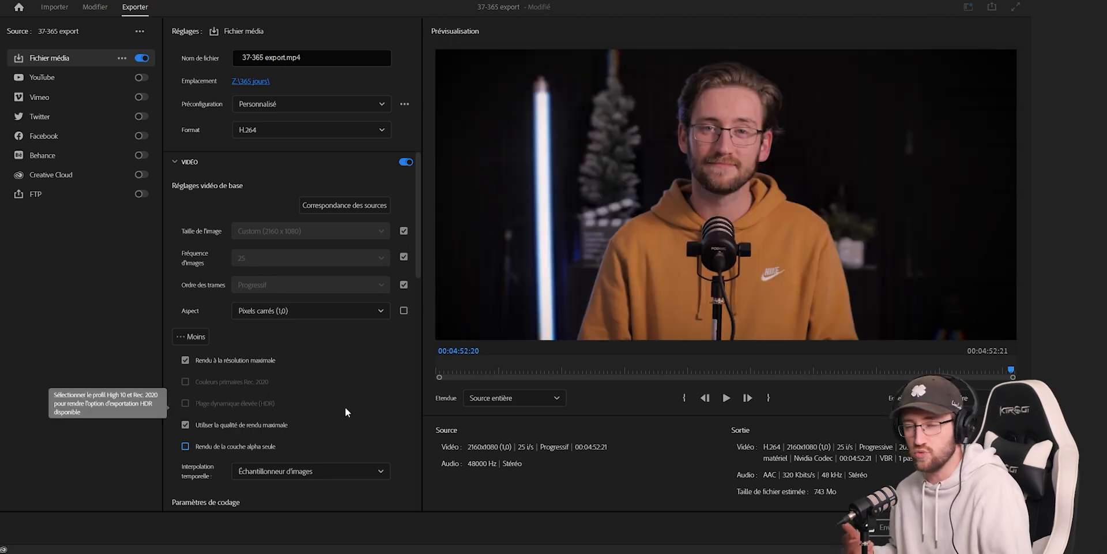
- Review the encoding performance choices in the encoding settings, keeping Codage matériel
{"action": "scroll", "coordinate": [251, 274], "scroll_direction": "down", "scroll_amount": 4}
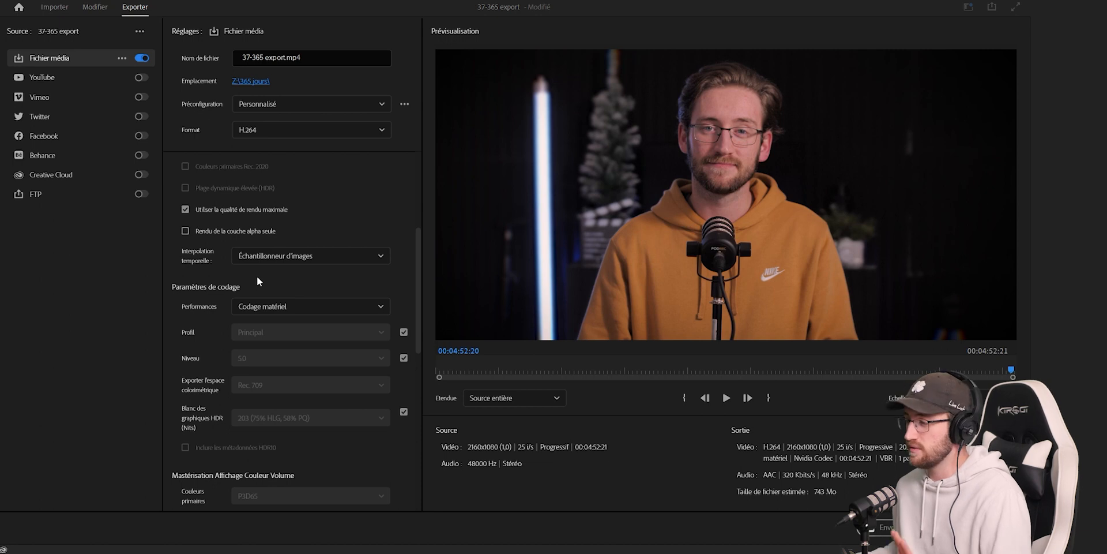
{"action": "mouse_move", "coordinate": [204, 312]}
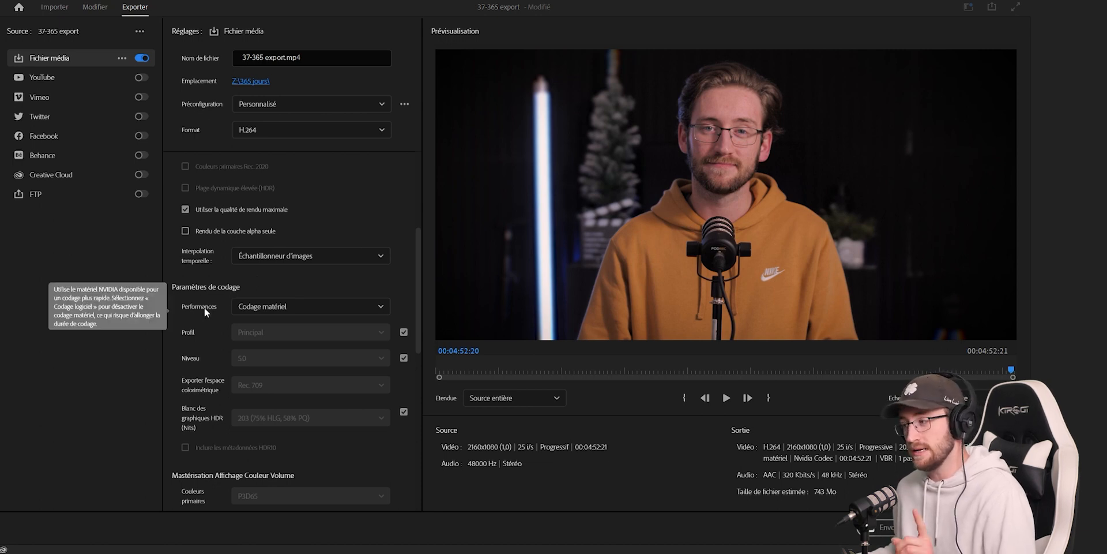
{"action": "left_click", "coordinate": [306, 314]}
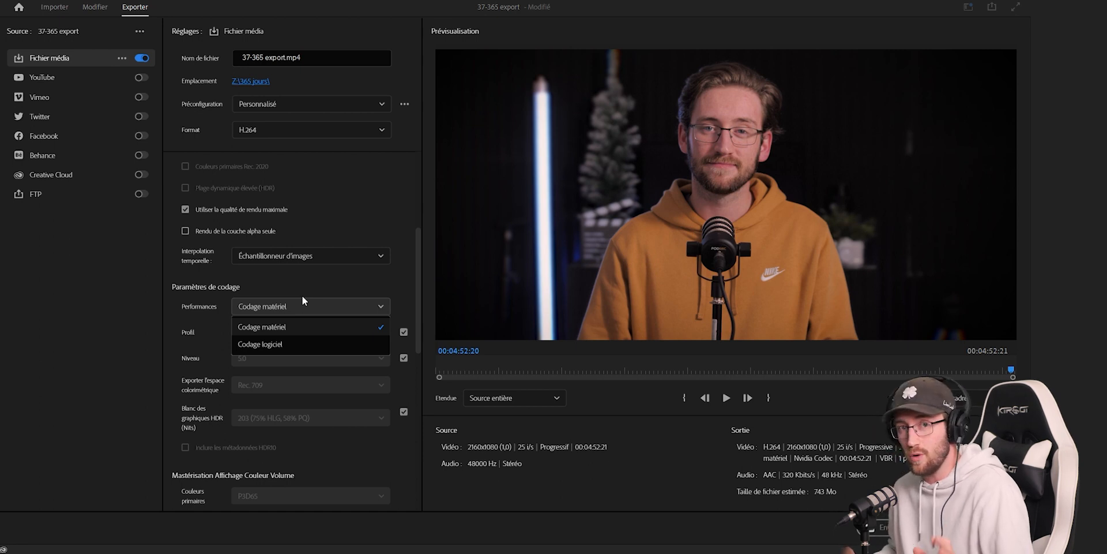
- Set the bitrate encoding to VBR, 2 passages
{"action": "scroll", "coordinate": [303, 296], "scroll_direction": "down", "scroll_amount": 3}
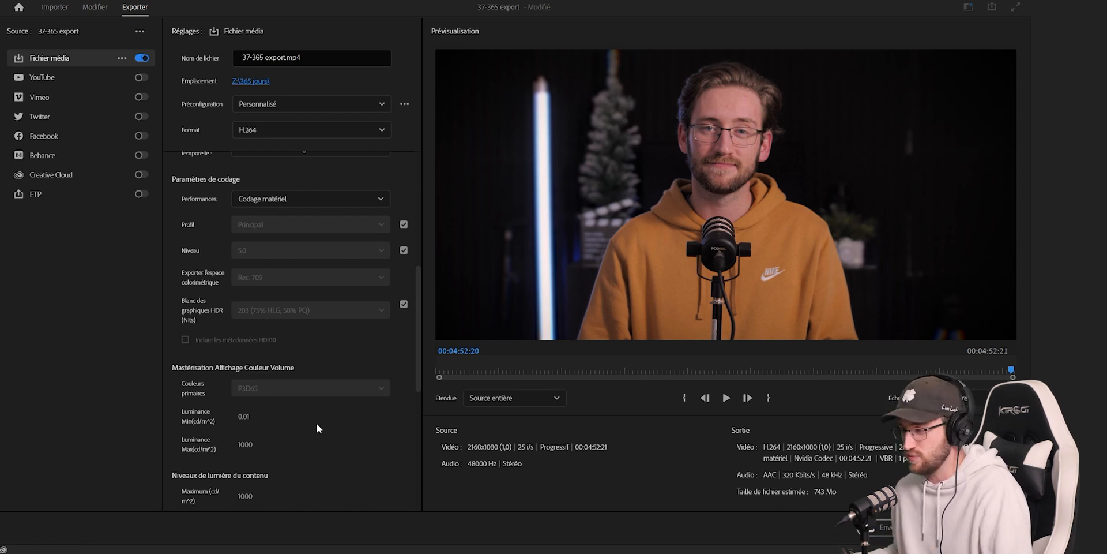
{"action": "scroll", "coordinate": [317, 428], "scroll_direction": "down", "scroll_amount": 6}
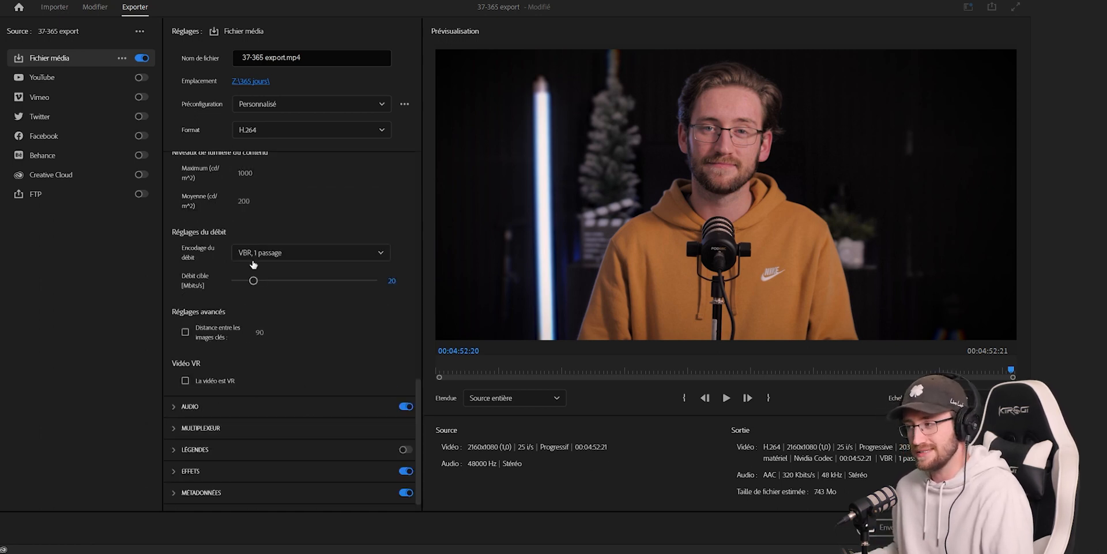
{"action": "left_click", "coordinate": [288, 253]}
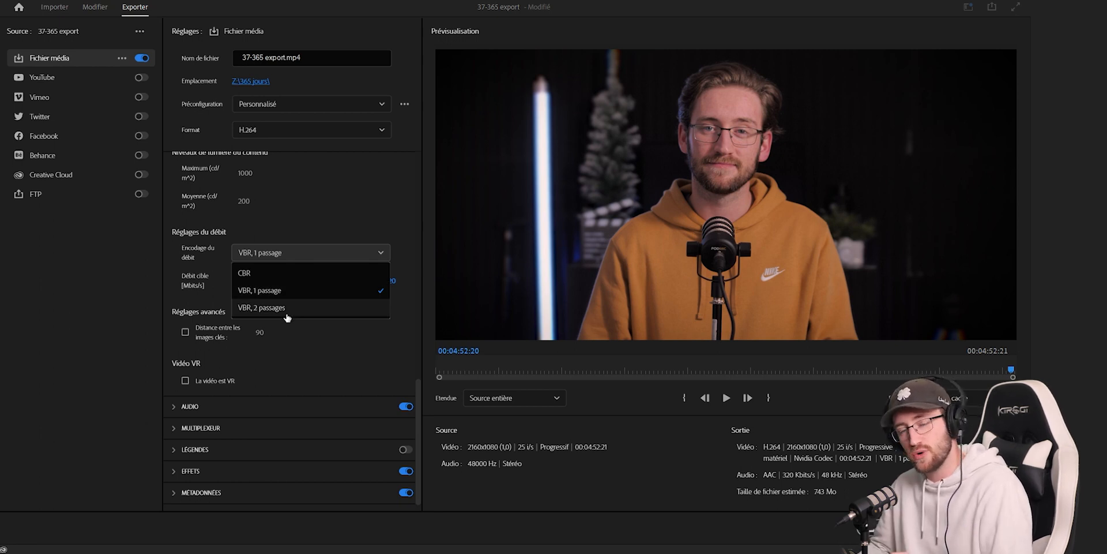
{"action": "left_click", "coordinate": [306, 273]}
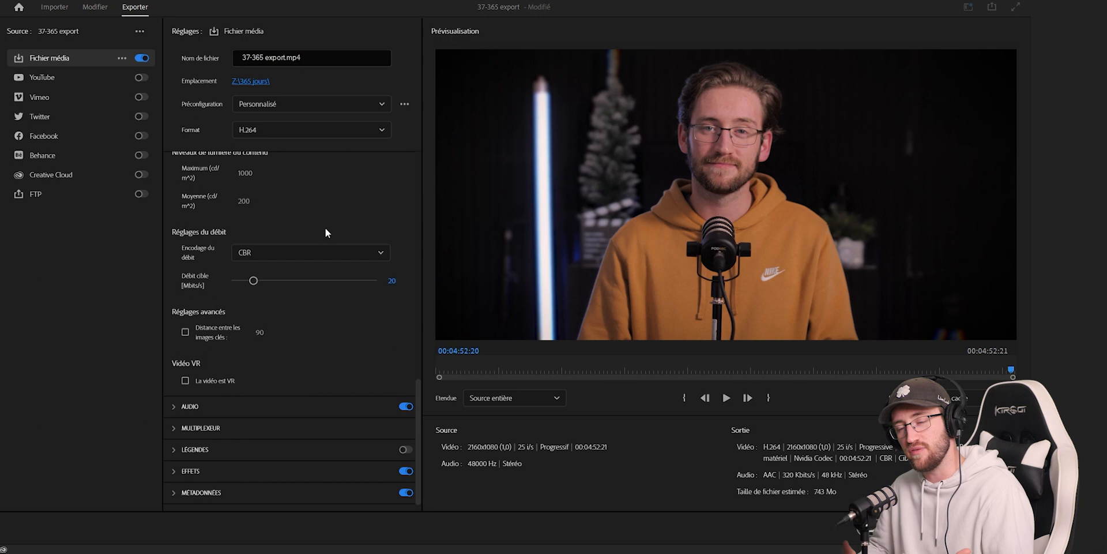
{"action": "left_click", "coordinate": [326, 252]}
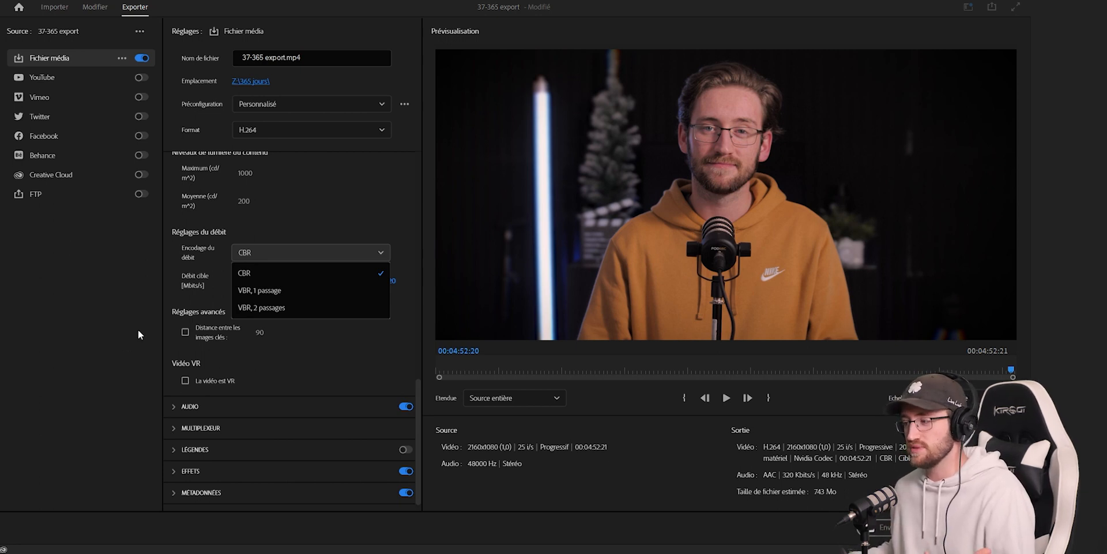
{"action": "left_click", "coordinate": [260, 308]}
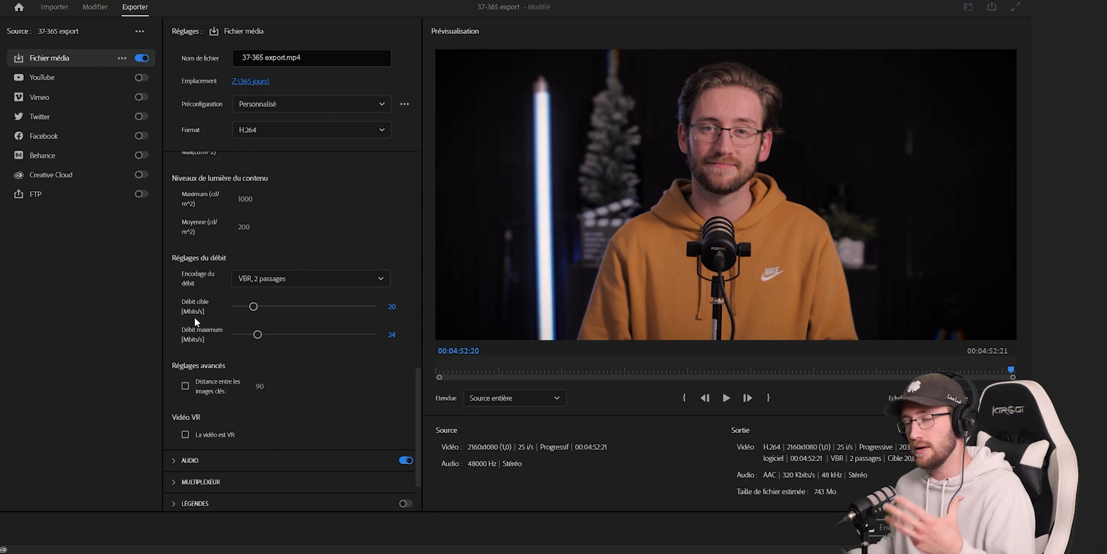
- Try a target bitrate of 100 Mbits/s for the two-pass VBR encoding
{"action": "mouse_move", "coordinate": [195, 317]}
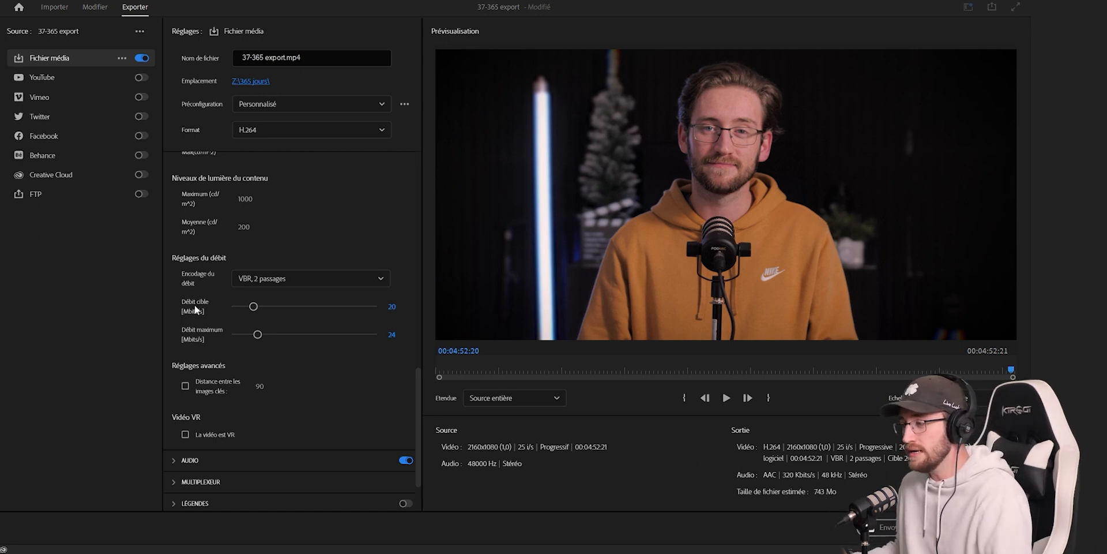
{"action": "left_click", "coordinate": [392, 306]}
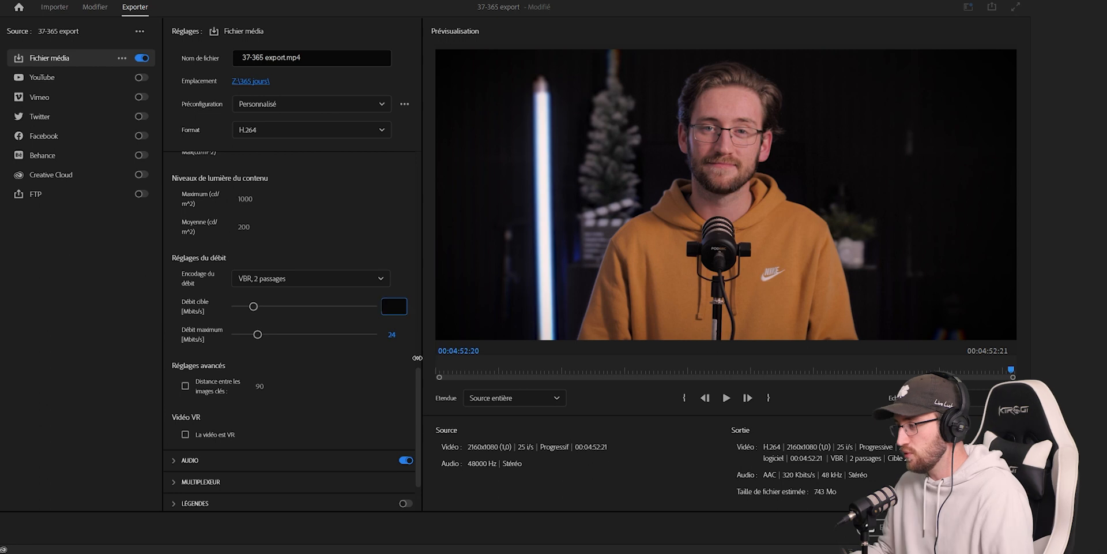
{"action": "type", "text": "100"}
{"action": "key", "text": "Return"}
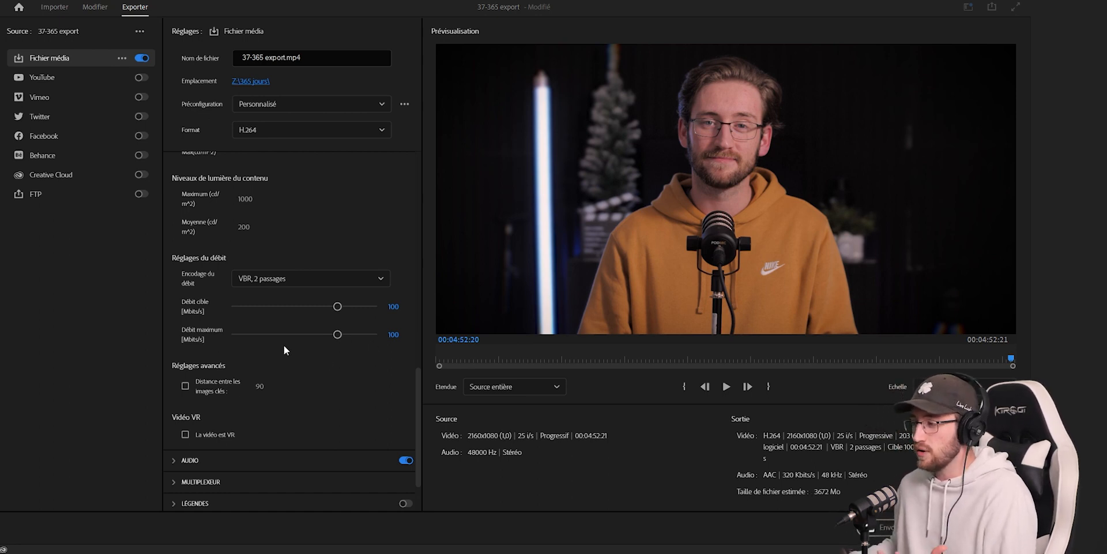
- Set the target bitrate to 30 Mbits/s and the maximum bitrate to 80 Mbits/s
{"action": "left_click", "coordinate": [393, 306]}
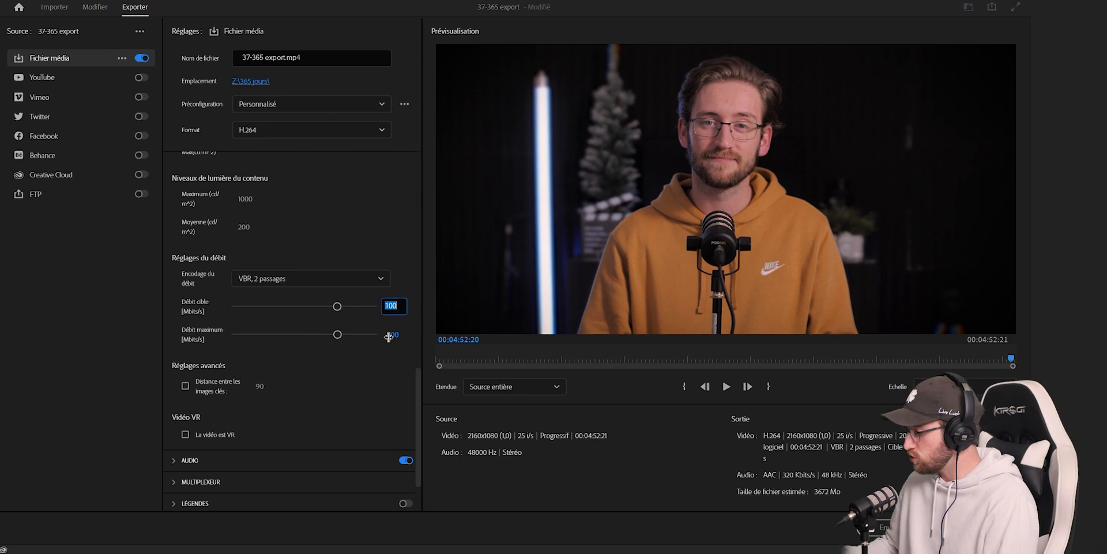
{"action": "type", "text": "30"}
{"action": "key", "text": "Return"}
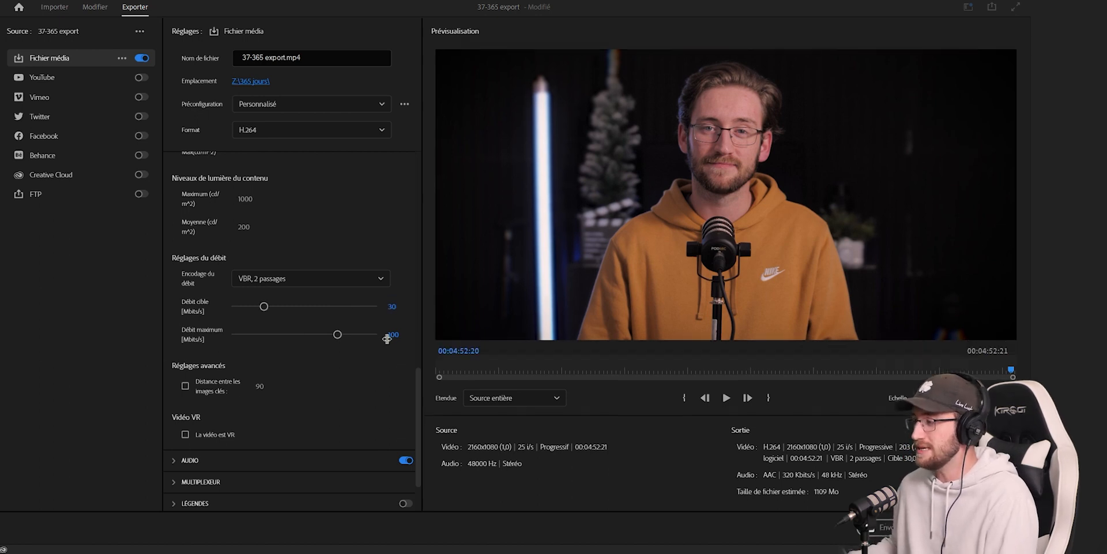
{"action": "left_click", "coordinate": [387, 338]}
{"action": "type", "text": "80"}
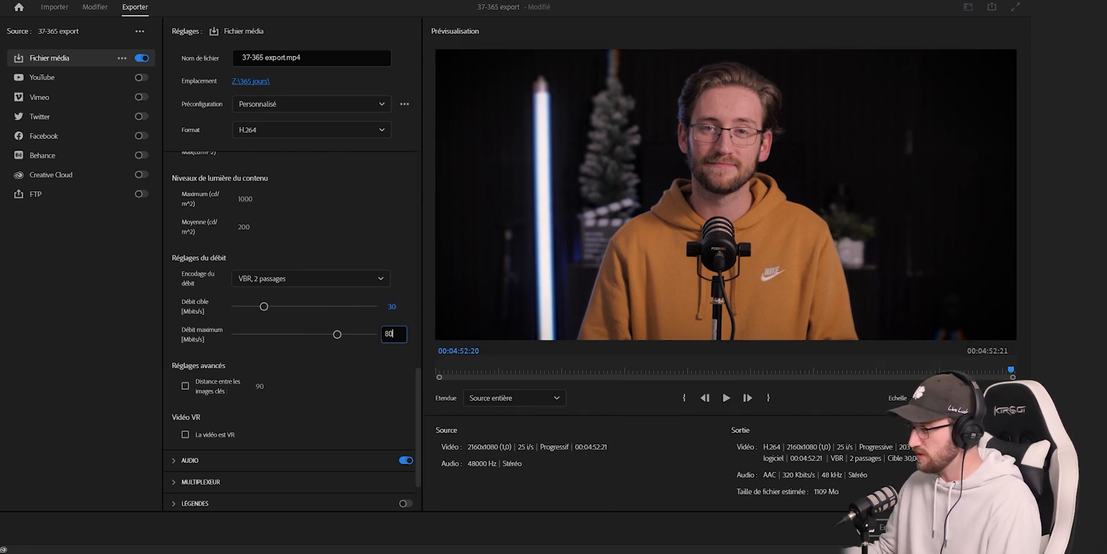
{"action": "key", "text": "Return"}
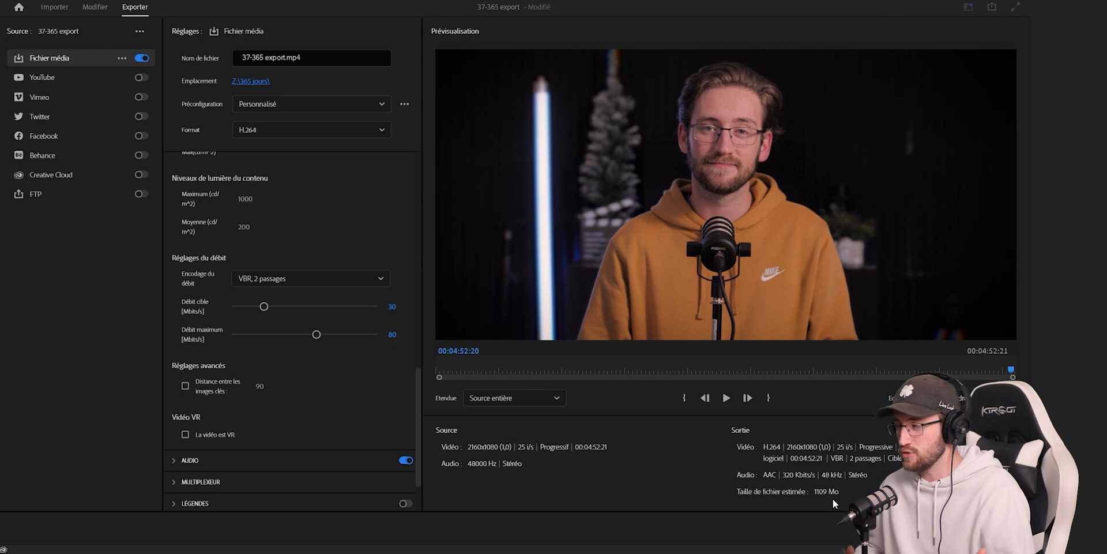
- Save the current export settings as a preset named NSS 2023 and check for it among the available presets
{"action": "left_click", "coordinate": [405, 105]}
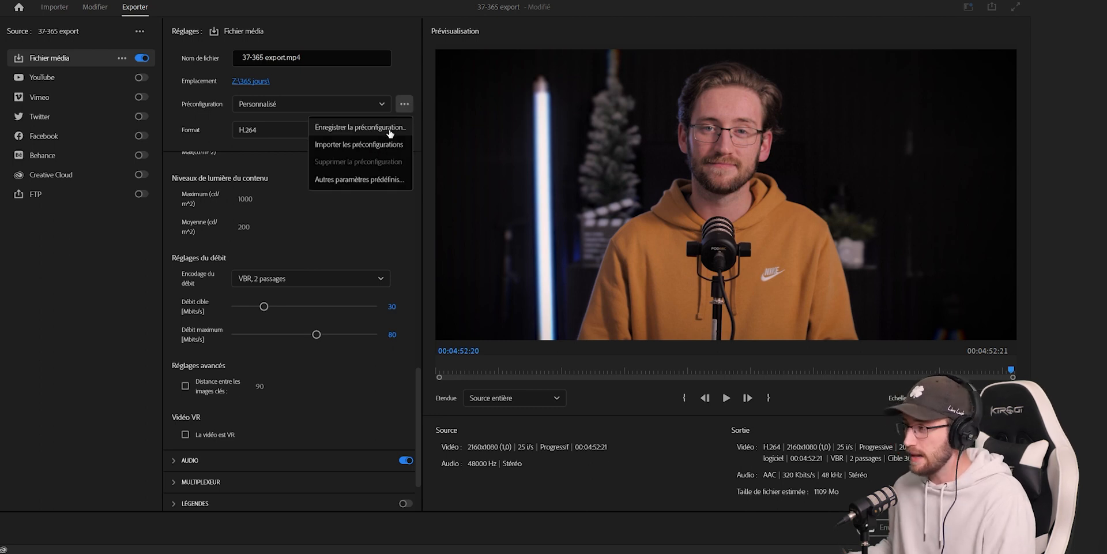
{"action": "left_click", "coordinate": [390, 129]}
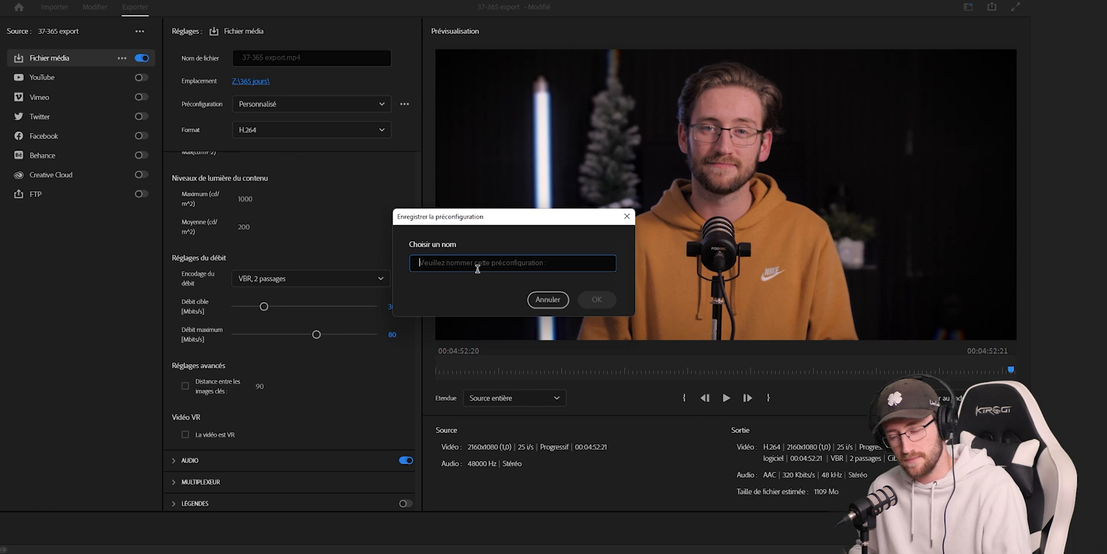
{"action": "type", "text": "NSS 2023"}
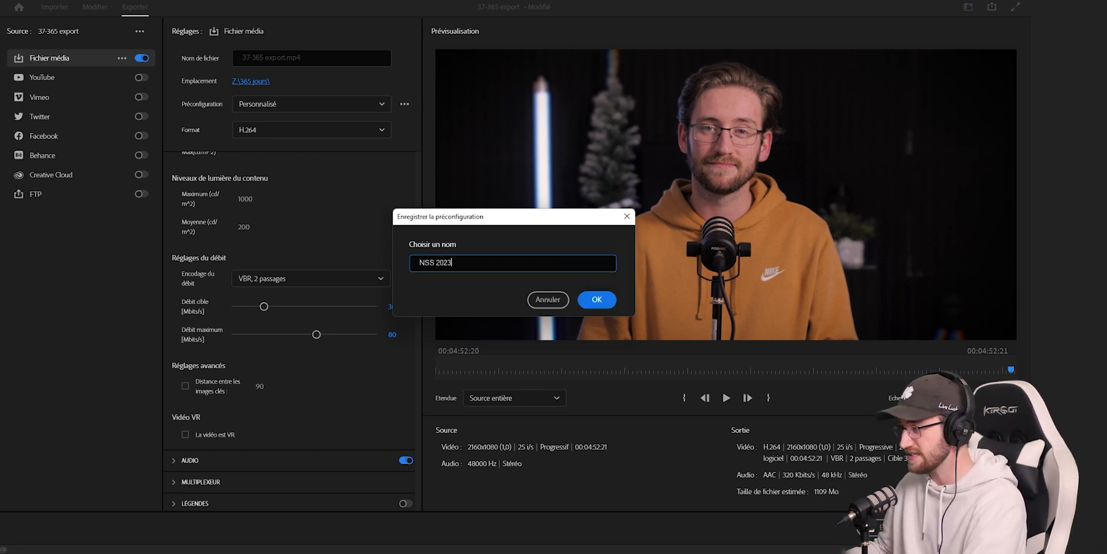
{"action": "left_click", "coordinate": [600, 300]}
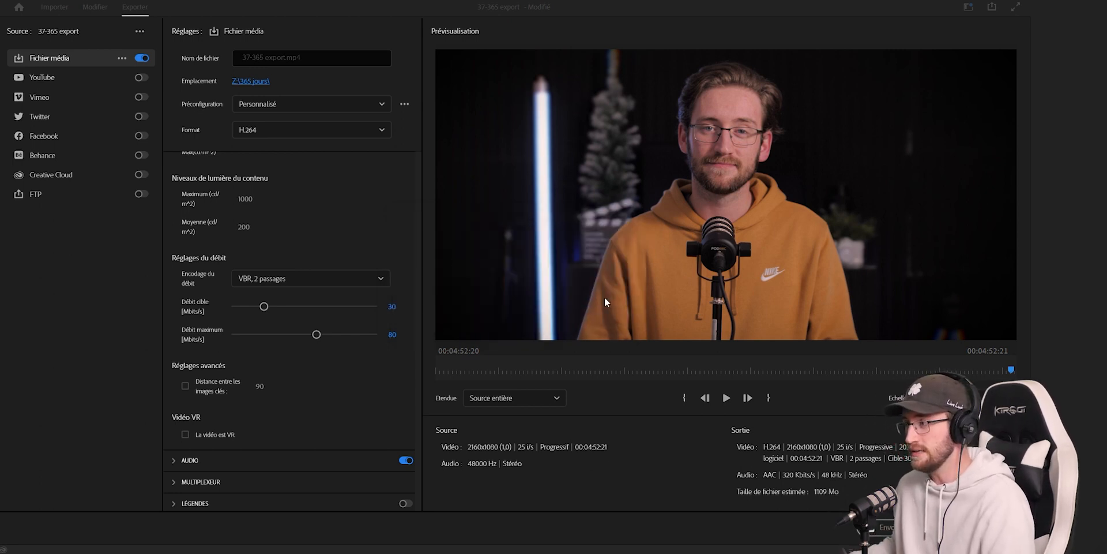
{"action": "left_click", "coordinate": [325, 106]}
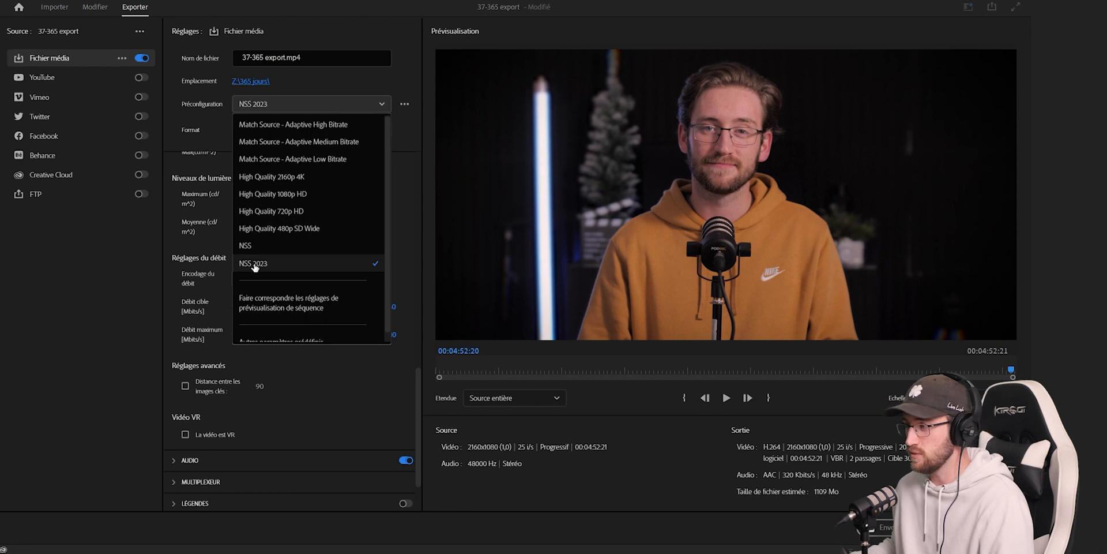
{"action": "left_click", "coordinate": [403, 228]}
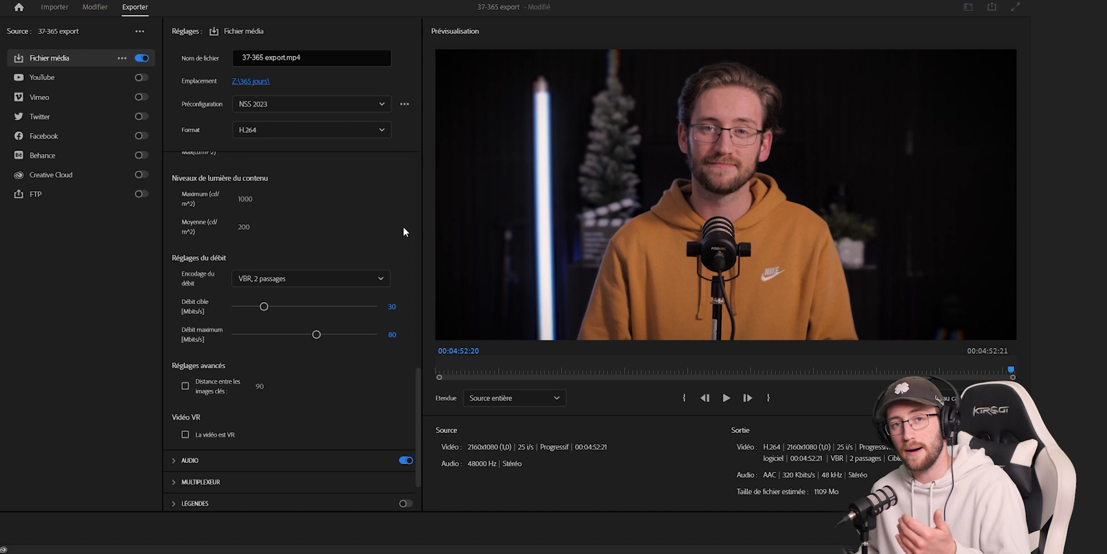